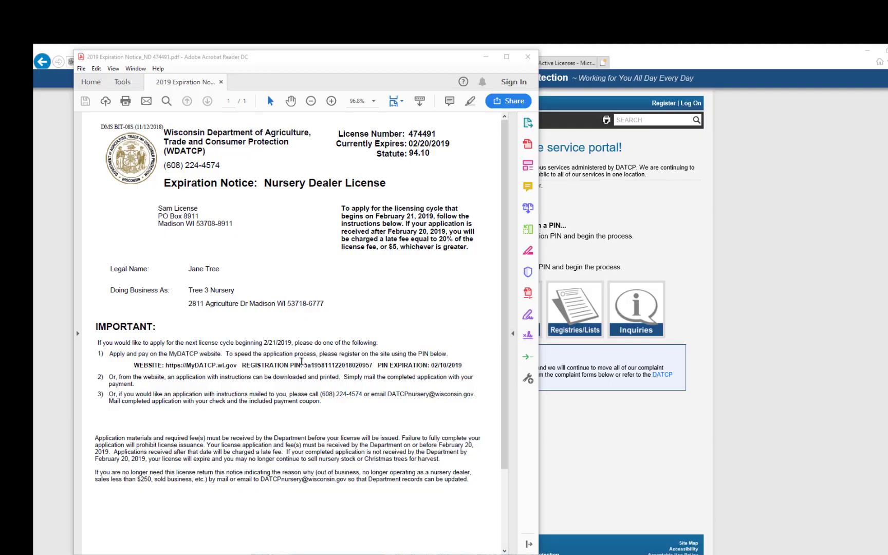
- Copy the registration PIN from the expiration notice and return to the MyDATCP portal
{"action": "left_click", "coordinate": [305, 363]}
{"action": "left_click_drag", "start_coordinate": [305, 364], "coordinate": [374, 365]}
{"action": "key", "text": "ctrl+c"}
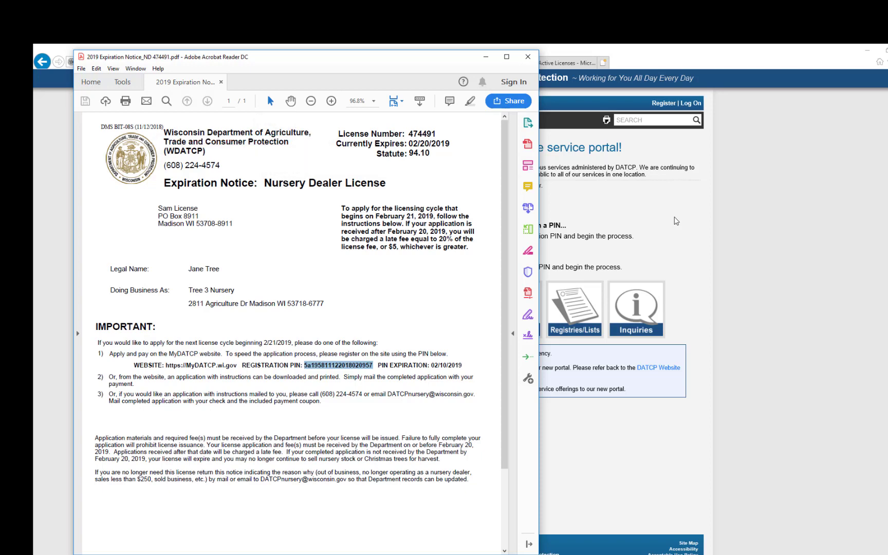
{"action": "left_click", "coordinate": [677, 221]}
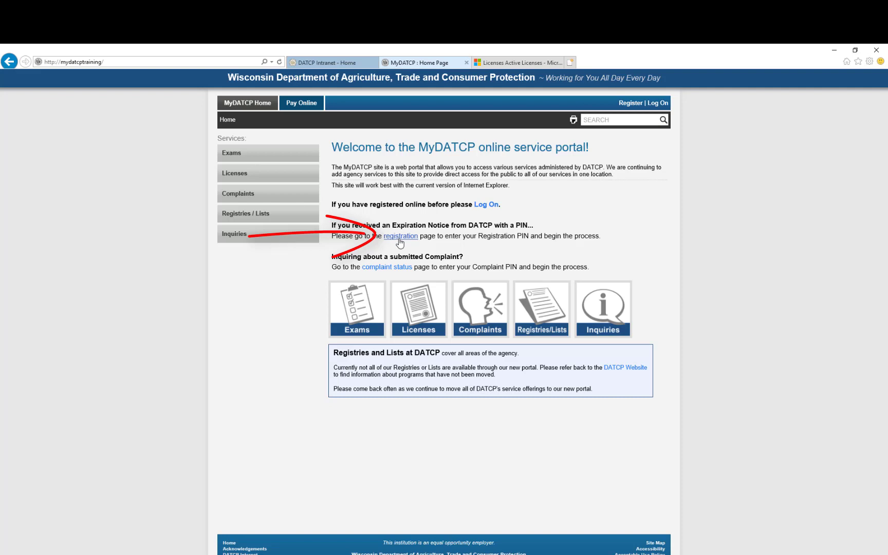
- On the PIN registration form, enter the e-mail, the password twice and the pasted PIN
{"action": "left_click", "coordinate": [399, 237]}
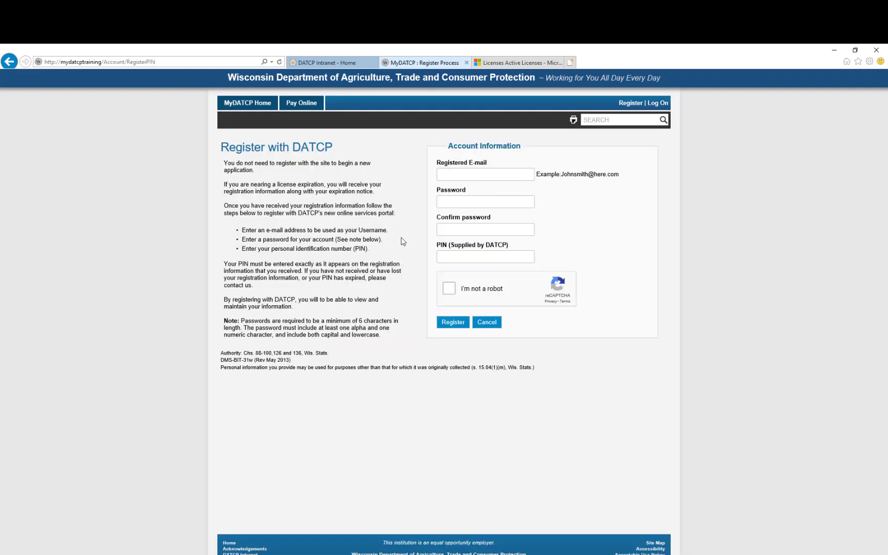
{"action": "left_click", "coordinate": [459, 172]}
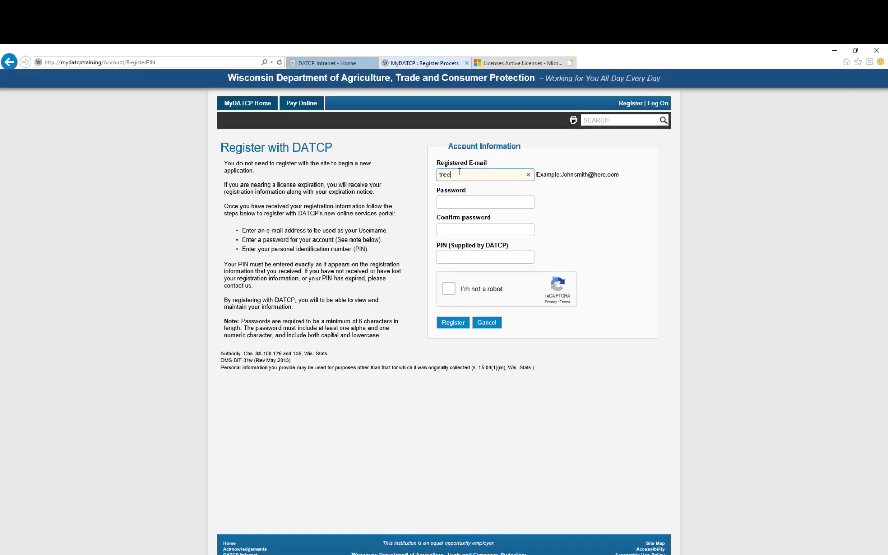
{"action": "left_click", "coordinate": [482, 201]}
{"action": "type", "text": "••••"}
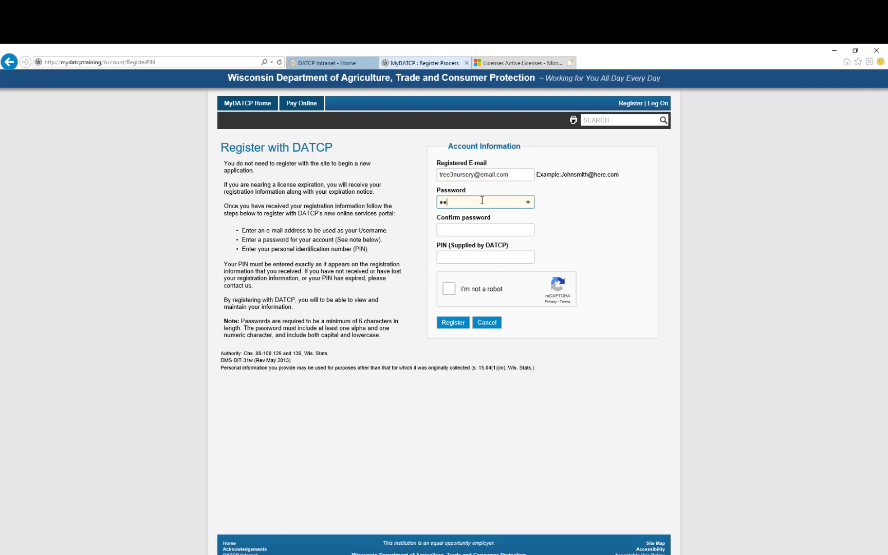
{"action": "key", "text": "BackSpace"}
{"action": "key", "text": "BackSpace"}
{"action": "key", "text": "BackSpace"}
{"action": "key", "text": "BackSpace"}
{"action": "type", "text": "••••••••••••"}
{"action": "key", "text": "Tab"}
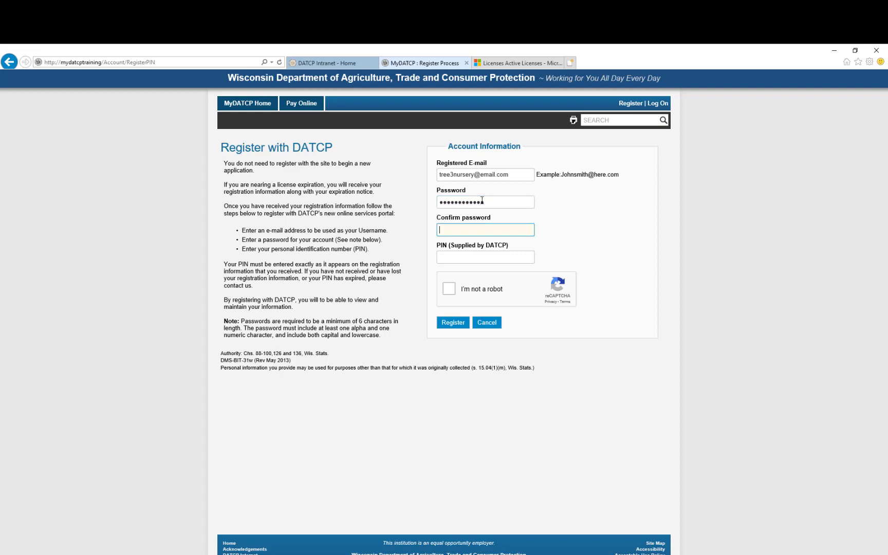
{"action": "type", "text": "••••••••••••"}
{"action": "key", "text": "Tab"}
{"action": "key", "text": "ctrl+v"}
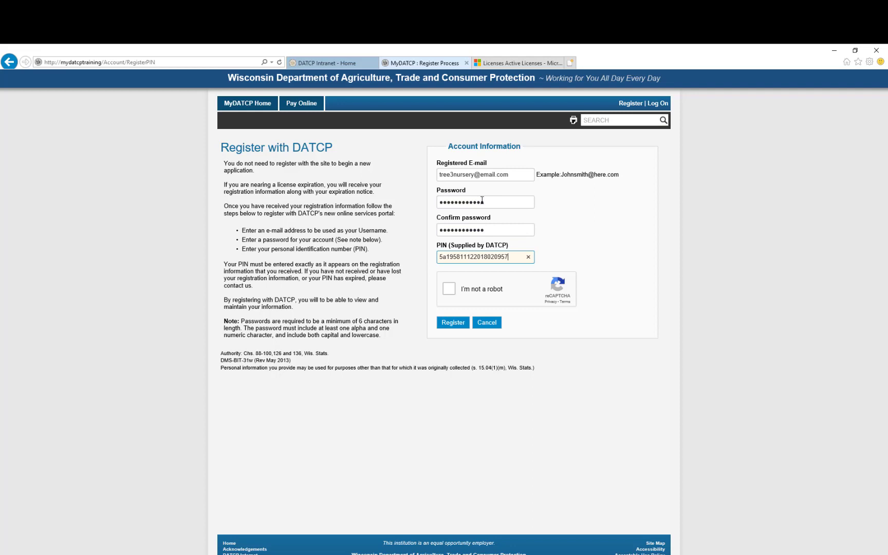
- Pass the reCAPTCHA check by selecting the bicycle pictures and verifying
{"action": "left_click", "coordinate": [448, 290]}
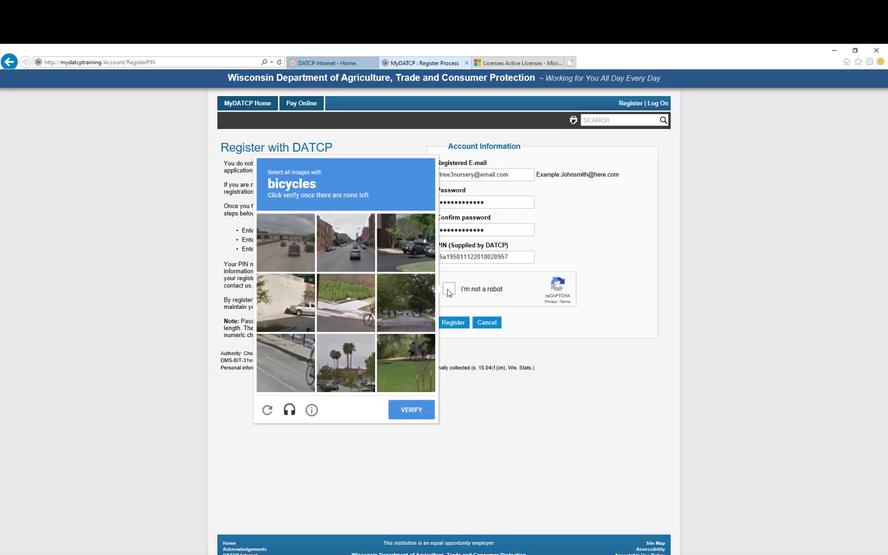
{"action": "left_click", "coordinate": [345, 297]}
{"action": "left_click", "coordinate": [286, 361]}
{"action": "left_click", "coordinate": [400, 361]}
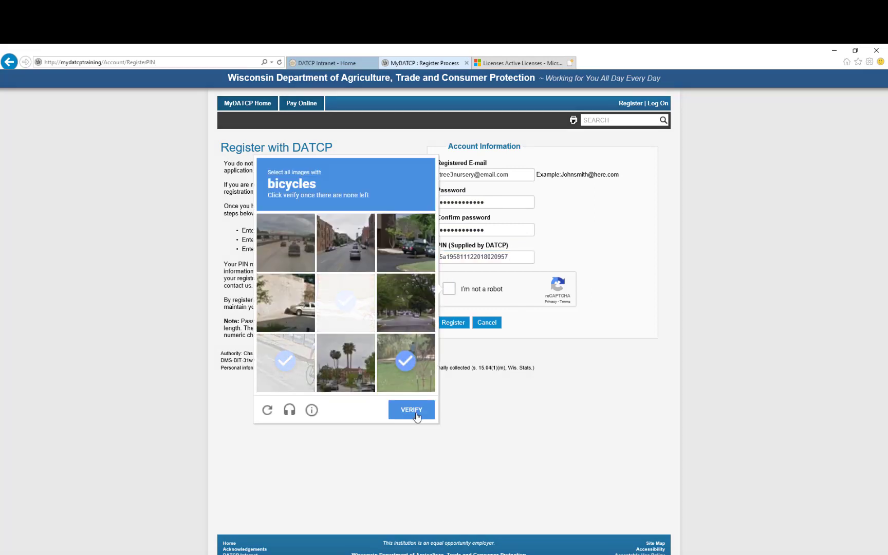
{"action": "left_click", "coordinate": [416, 411]}
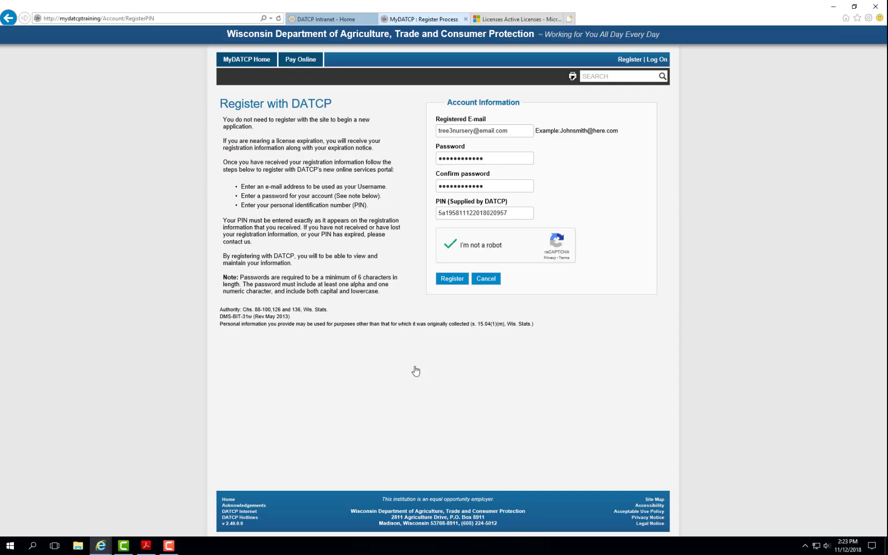
- Submit the registration and set security question 1 with answer 123
{"action": "left_click", "coordinate": [452, 280]}
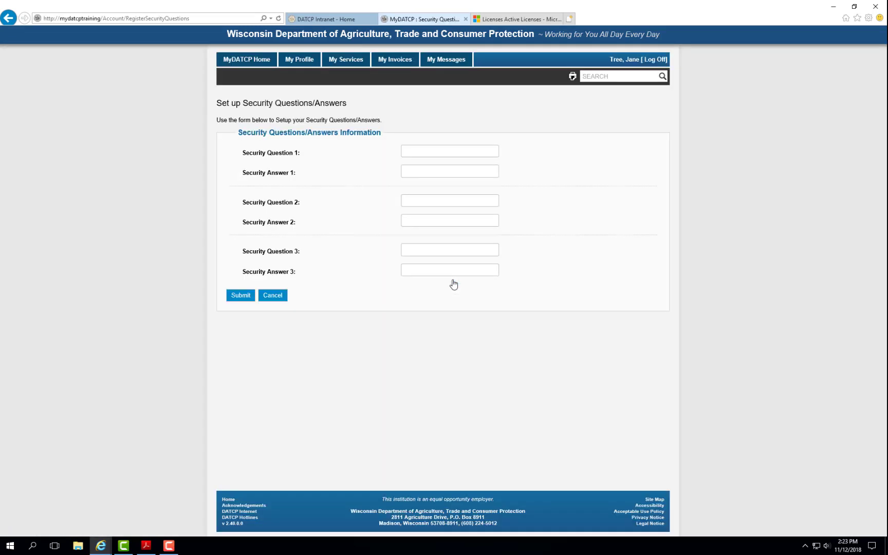
{"action": "left_click", "coordinate": [444, 147]}
{"action": "type", "text": "123"}
{"action": "key", "text": "Tab"}
{"action": "type", "text": "123"}
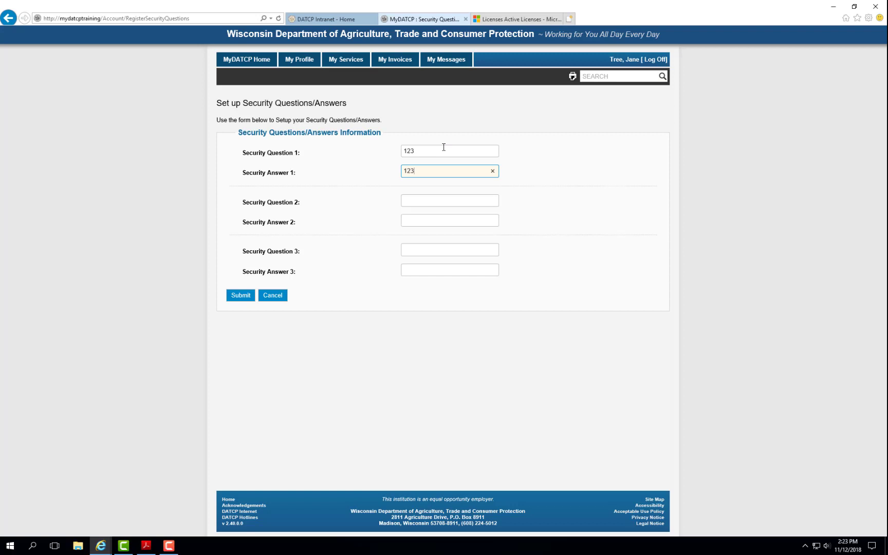
{"action": "key", "text": "Tab"}
{"action": "type", "text": "456"}
{"action": "key", "text": "Tab"}
{"action": "type", "text": "45"}
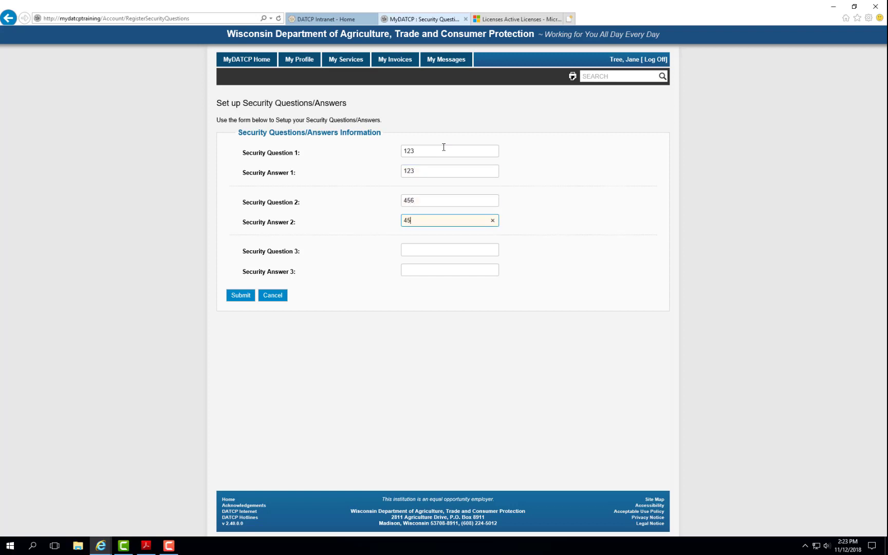
{"action": "type", "text": "6"}
{"action": "key", "text": "Tab"}
{"action": "type", "text": "789"}
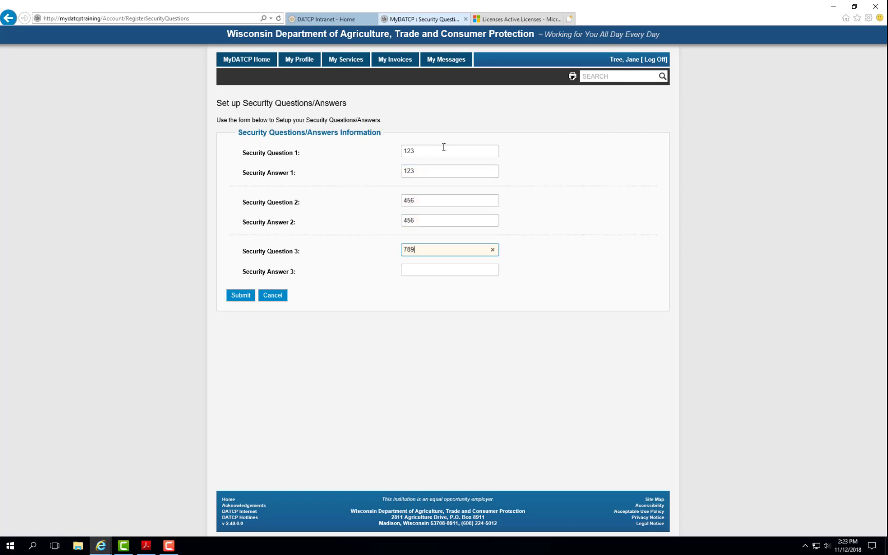
{"action": "key", "text": "Tab"}
{"action": "type", "text": "789"}
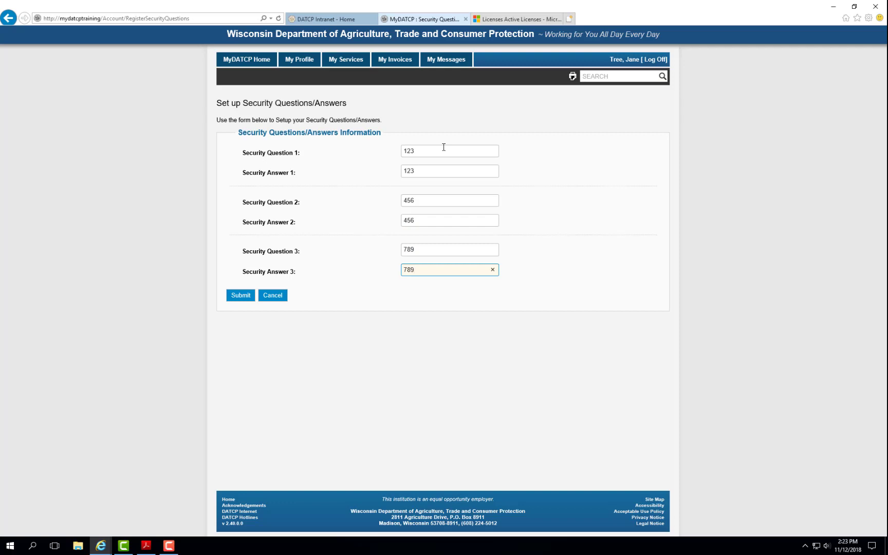
{"action": "left_click", "coordinate": [239, 295]}
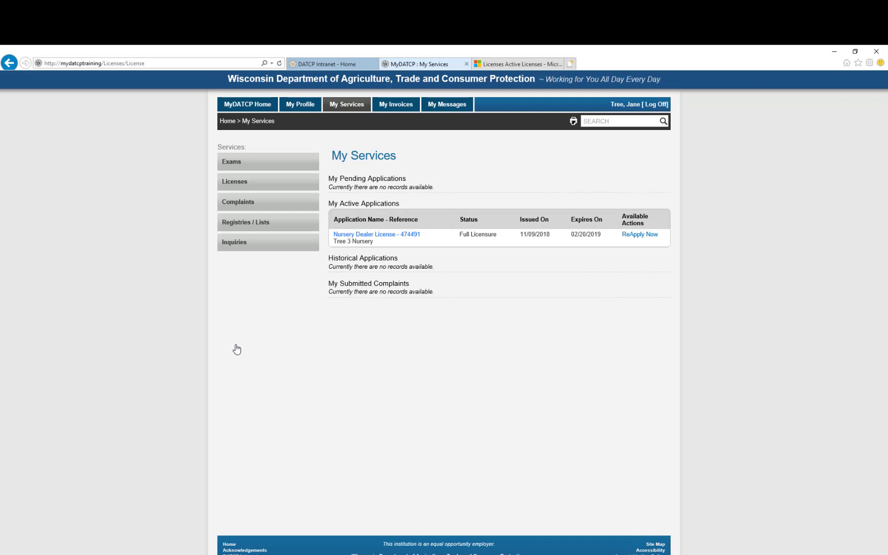
- Start re-applying for the Nursery Dealer License and scroll through the prefilled Applicant details
{"action": "left_click", "coordinate": [640, 236]}
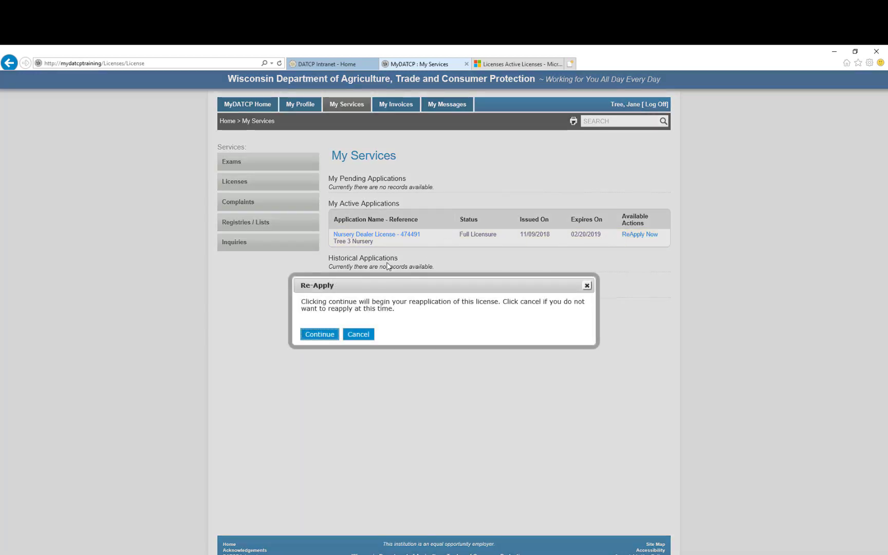
{"action": "left_click", "coordinate": [328, 339]}
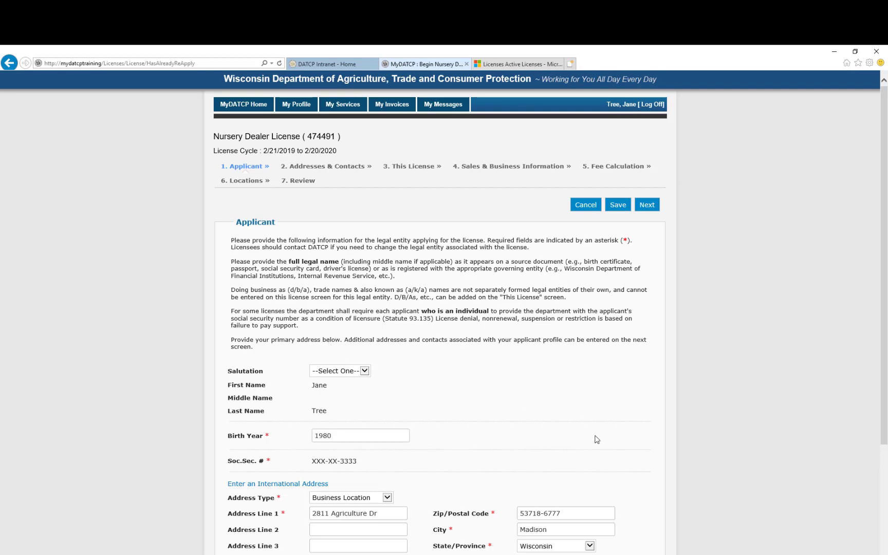
{"action": "scroll", "coordinate": [597, 437], "scroll_direction": "down", "scroll_amount": 3}
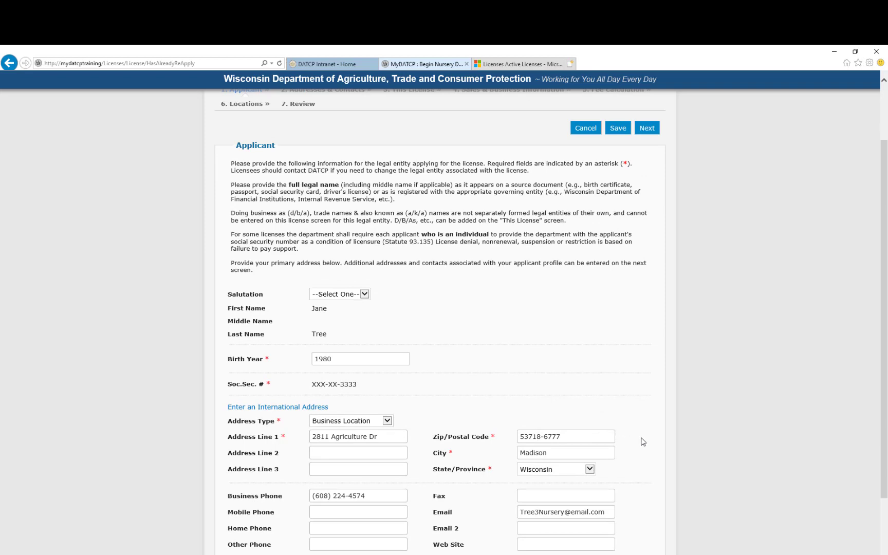
{"action": "scroll", "coordinate": [642, 465], "scroll_direction": "down", "scroll_amount": 3}
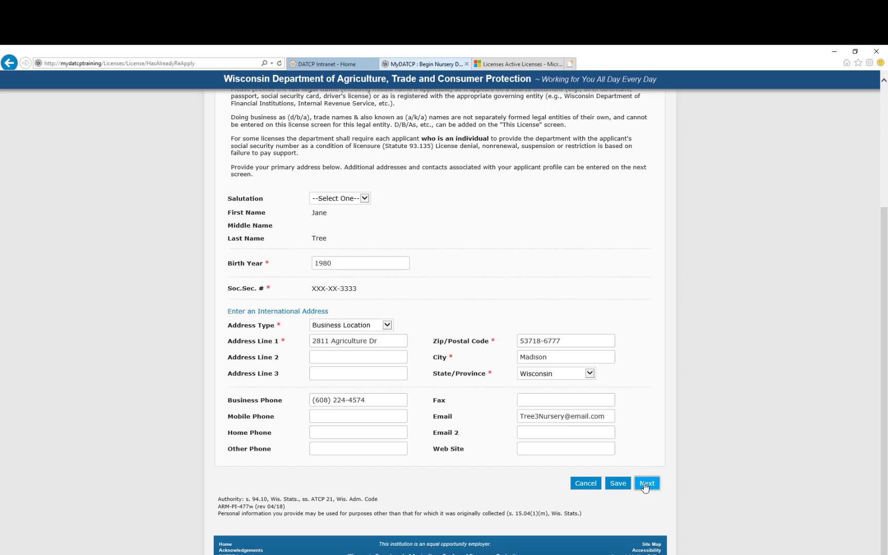
- Continue to Addresses & Contacts and begin adding a new contact under My Contacts
{"action": "left_click", "coordinate": [645, 485]}
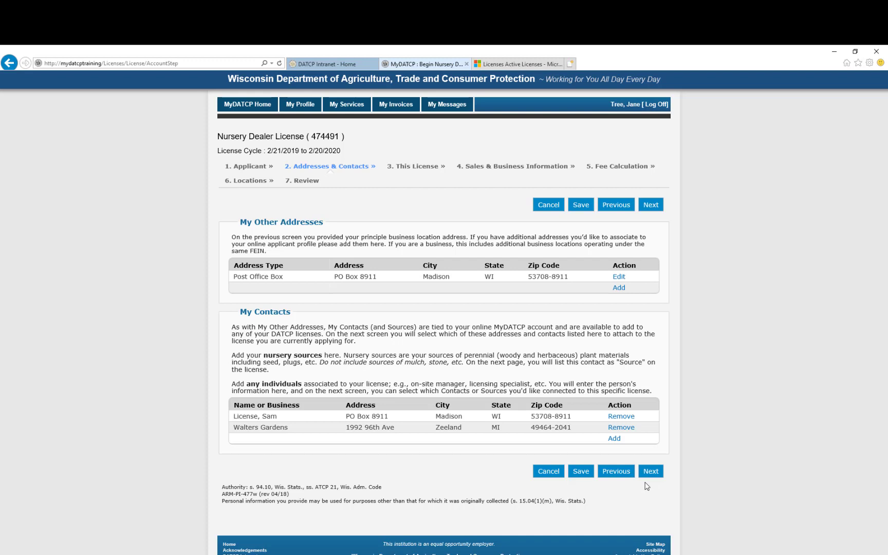
{"action": "left_click", "coordinate": [614, 440]}
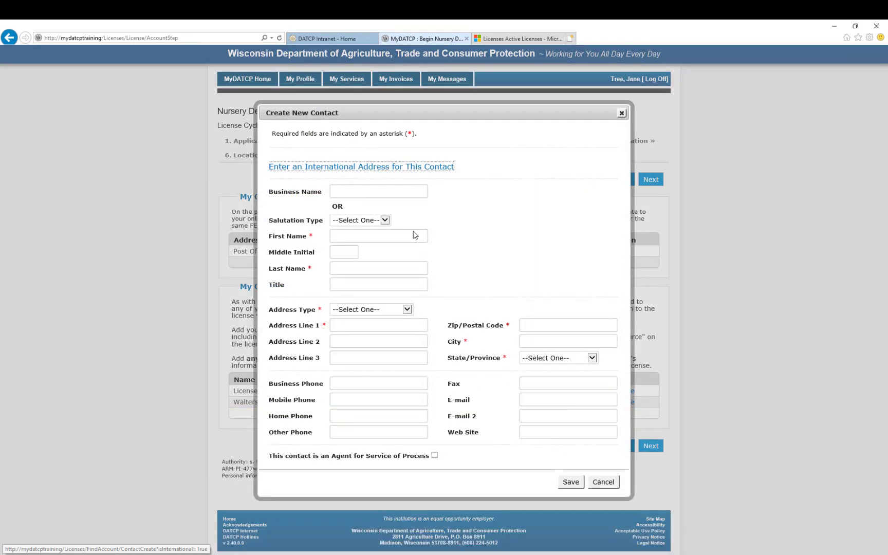
- Save Ball Horticultural as a Business Location contact with its address, zip code and business phone
{"action": "left_click", "coordinate": [380, 192]}
{"action": "type", "text": "Ball Horticultural"}
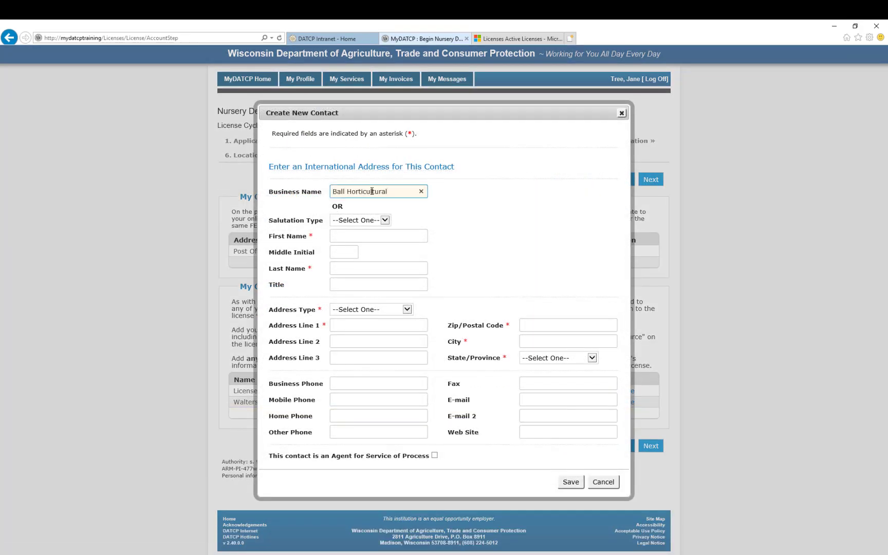
{"action": "key", "text": "Tab"}
{"action": "left_click", "coordinate": [406, 309]}
{"action": "left_click", "coordinate": [396, 331]}
{"action": "left_click", "coordinate": [356, 325]}
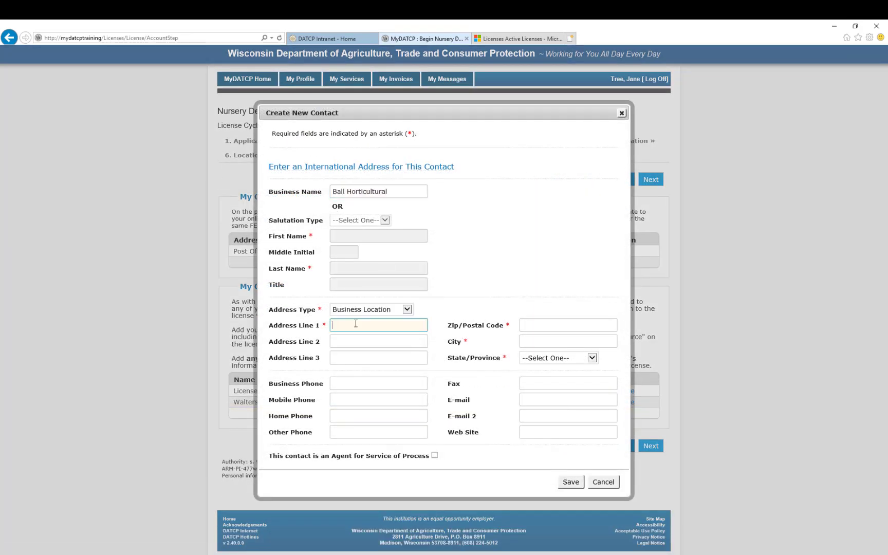
{"action": "type", "text": "622 Town Rd"}
{"action": "key", "text": "Tab"}
{"action": "type", "text": "60185"}
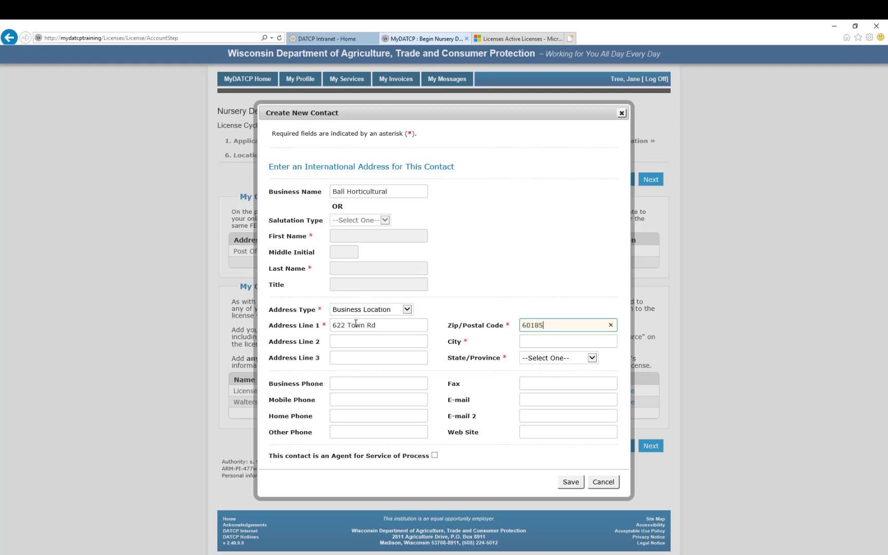
{"action": "key", "text": "Tab"}
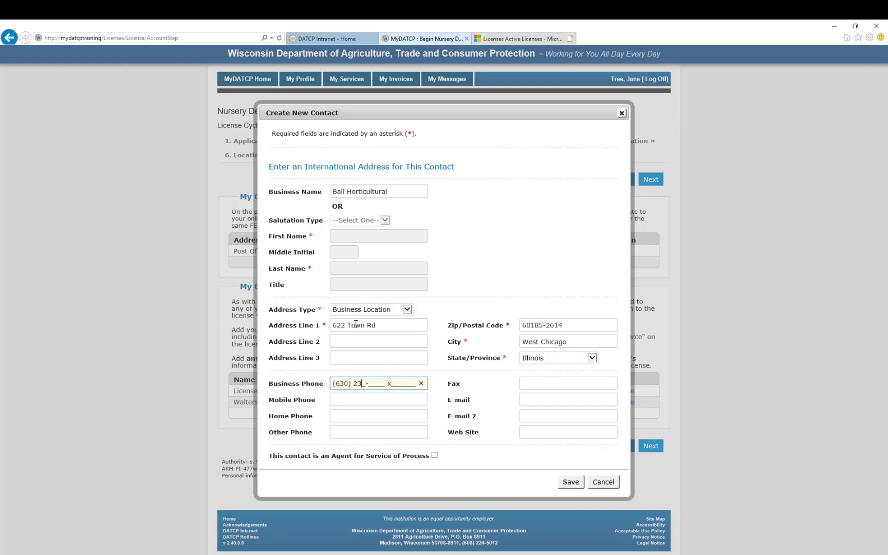
{"action": "left_click", "coordinate": [571, 485]}
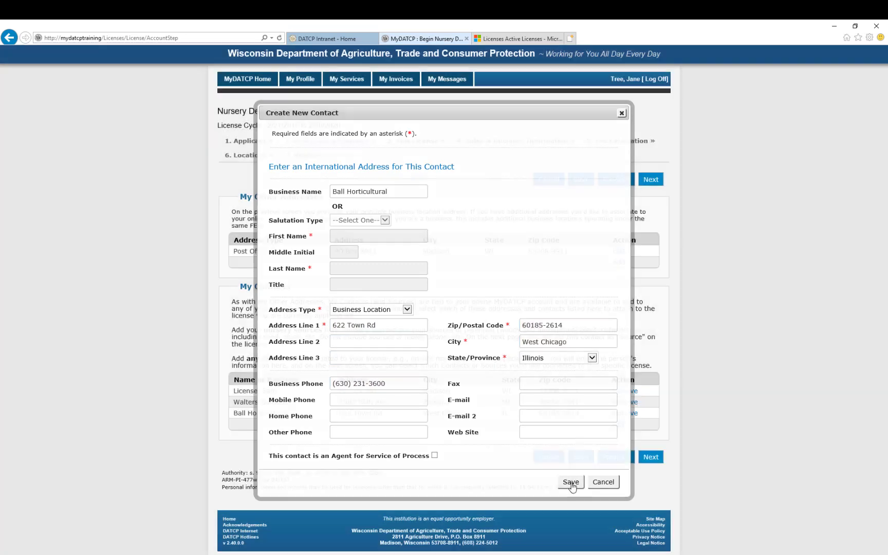
- Add Ball Horticultural as a Source license contact, leaving license material not sent to the applicant
{"action": "left_click", "coordinate": [651, 457]}
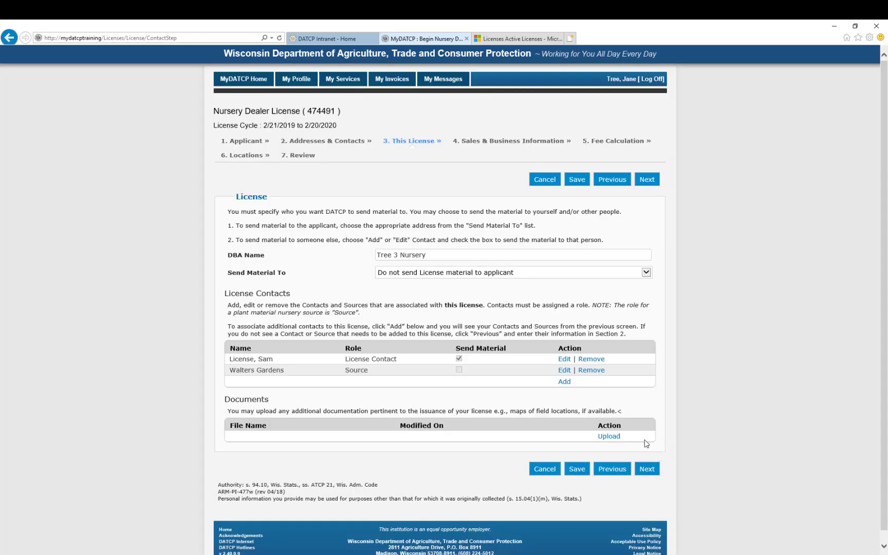
{"action": "left_click", "coordinate": [564, 382]}
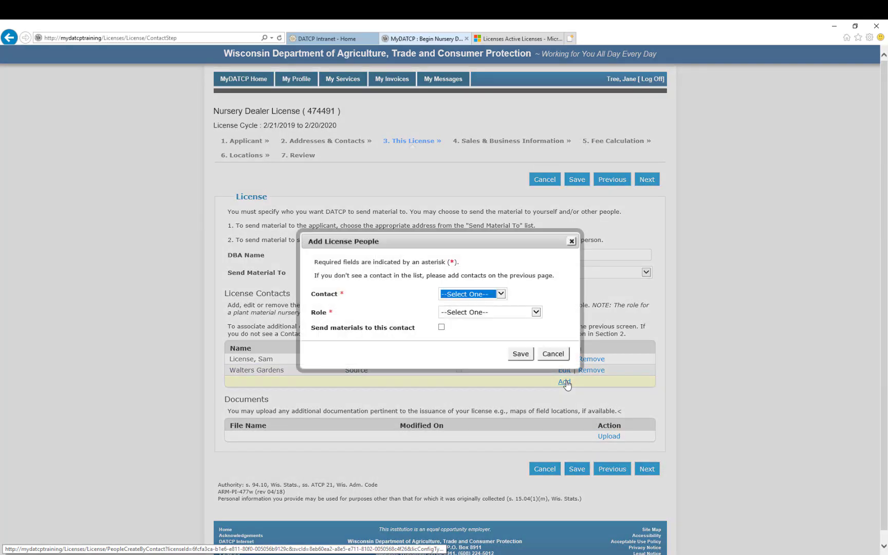
{"action": "left_click", "coordinate": [501, 294]}
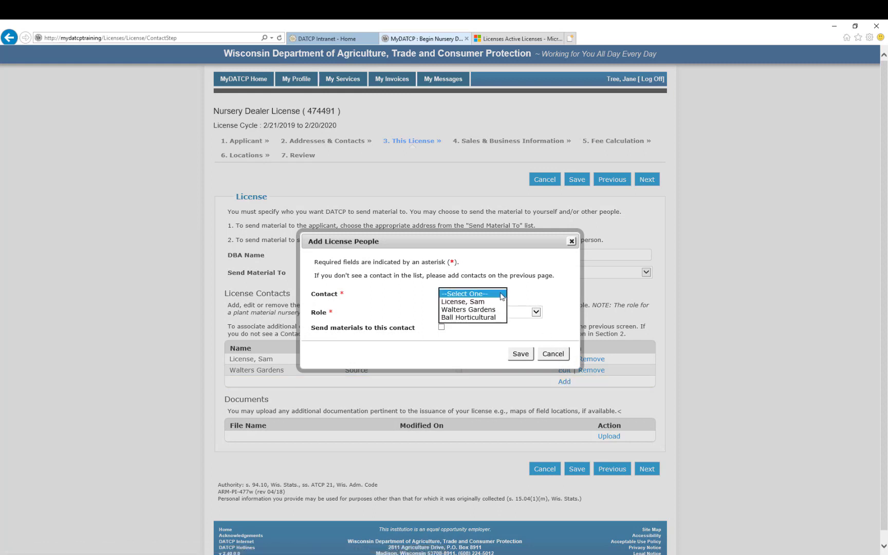
{"action": "left_click", "coordinate": [491, 317]}
{"action": "left_click", "coordinate": [537, 312]}
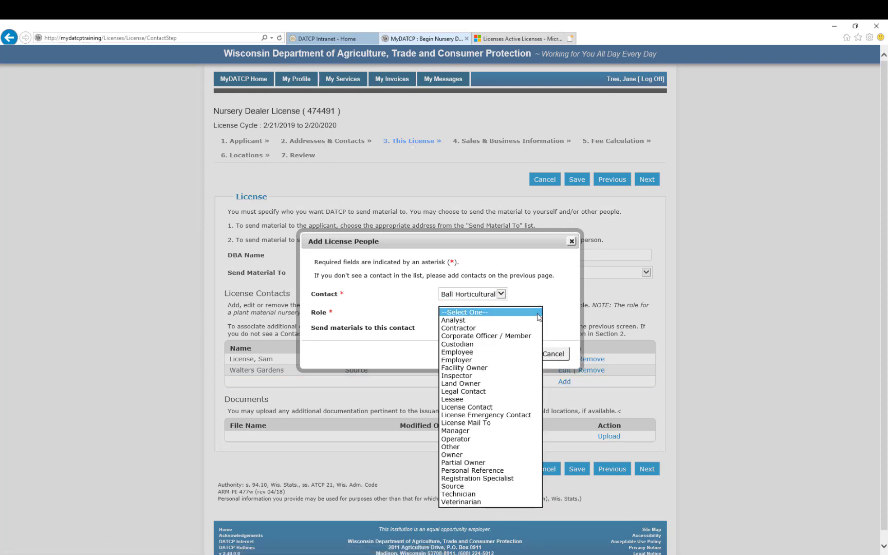
{"action": "left_click", "coordinate": [478, 486]}
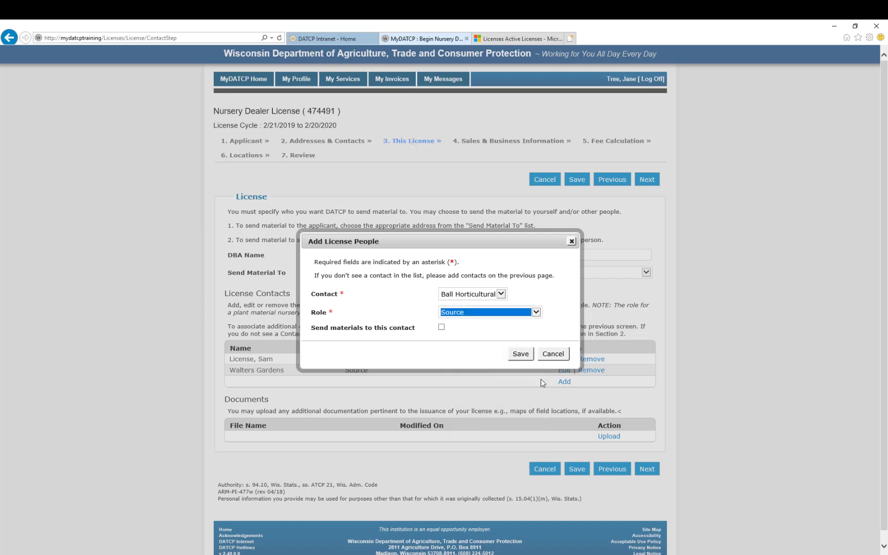
{"action": "left_click", "coordinate": [521, 353]}
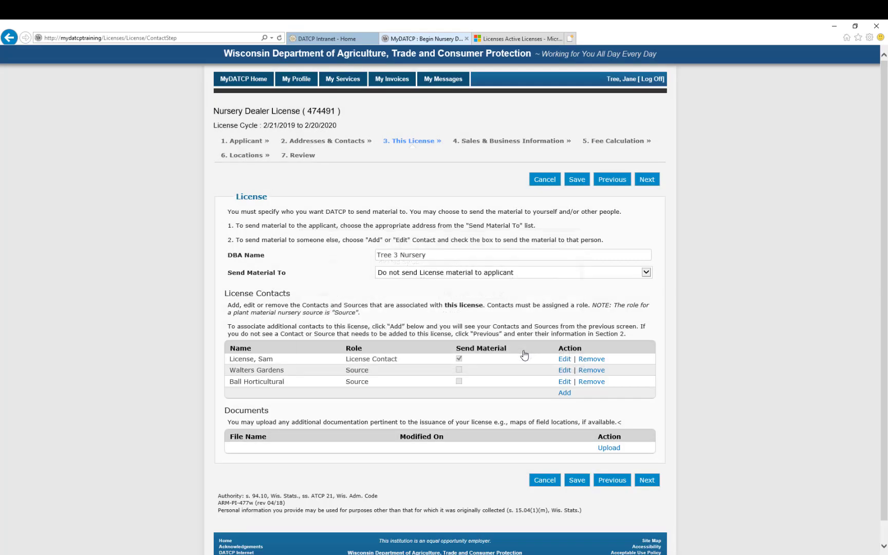
{"action": "left_click", "coordinate": [646, 273]}
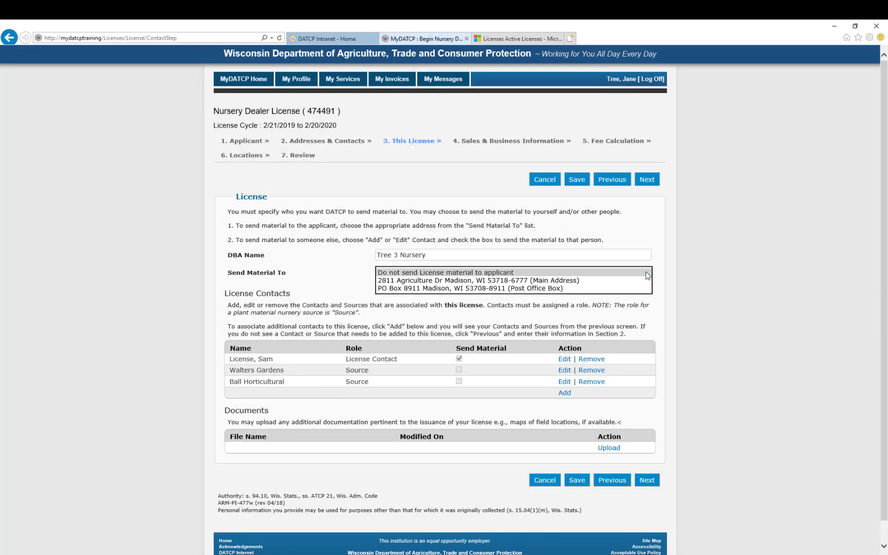
{"action": "left_click", "coordinate": [646, 273]}
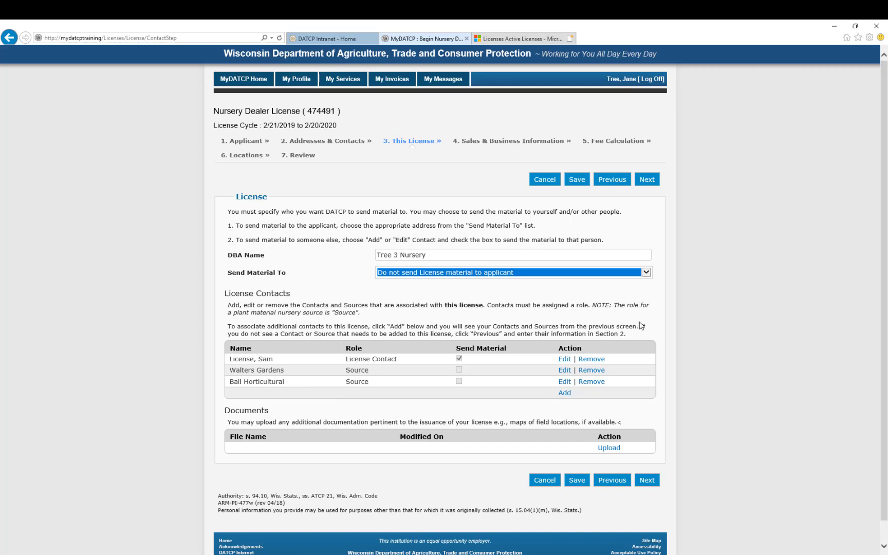
- Continue past the Sales & Business Information step to Fee Calculation
{"action": "left_click", "coordinate": [648, 481]}
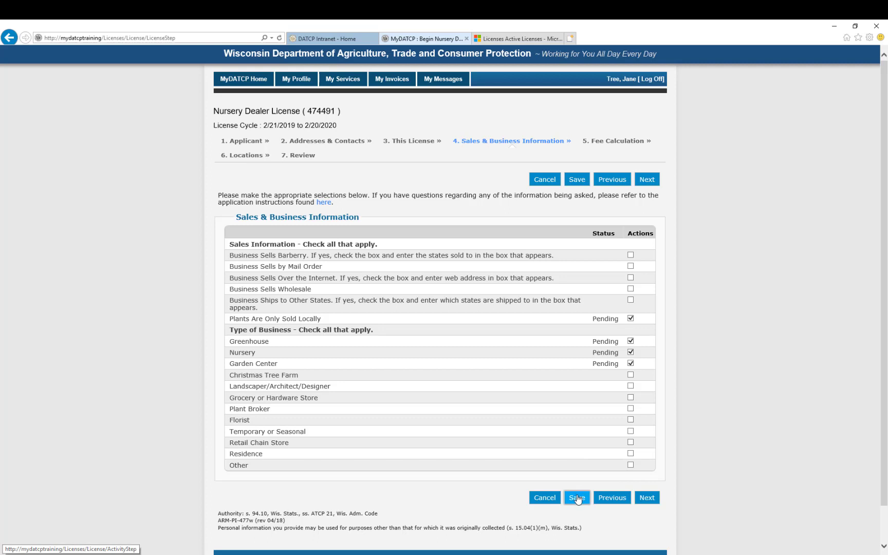
{"action": "left_click", "coordinate": [652, 502]}
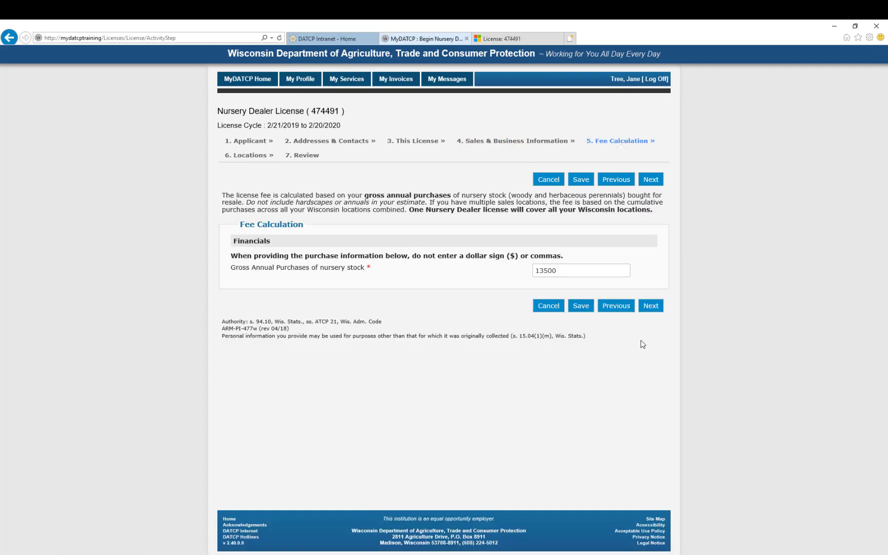
- Replace the gross annual purchases value of 13500 with 26000
{"action": "left_click_drag", "start_coordinate": [560, 272], "coordinate": [524, 273]}
{"action": "type", "text": "26000"}
- Save the fee figure, choose Yes for Plant Health Certificate, and enter gross annual sales of 17500
{"action": "left_click", "coordinate": [653, 309]}
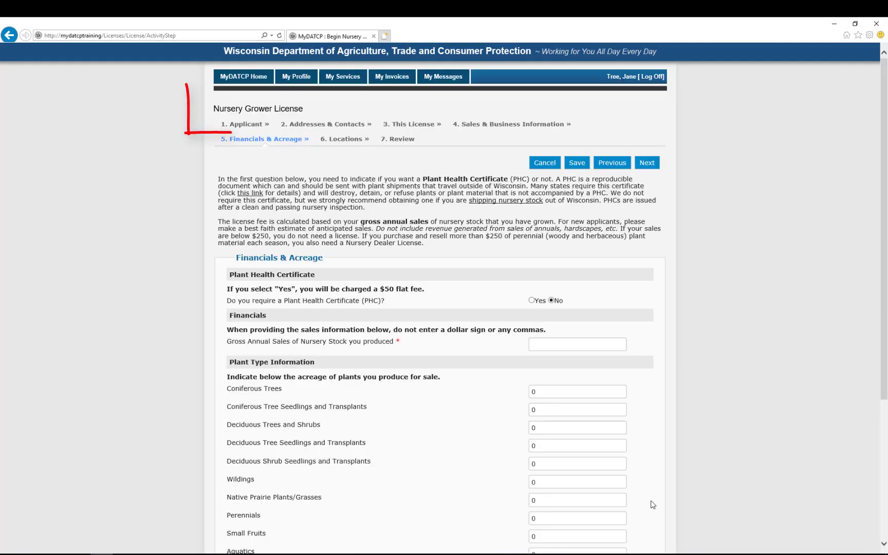
{"action": "left_click", "coordinate": [531, 301]}
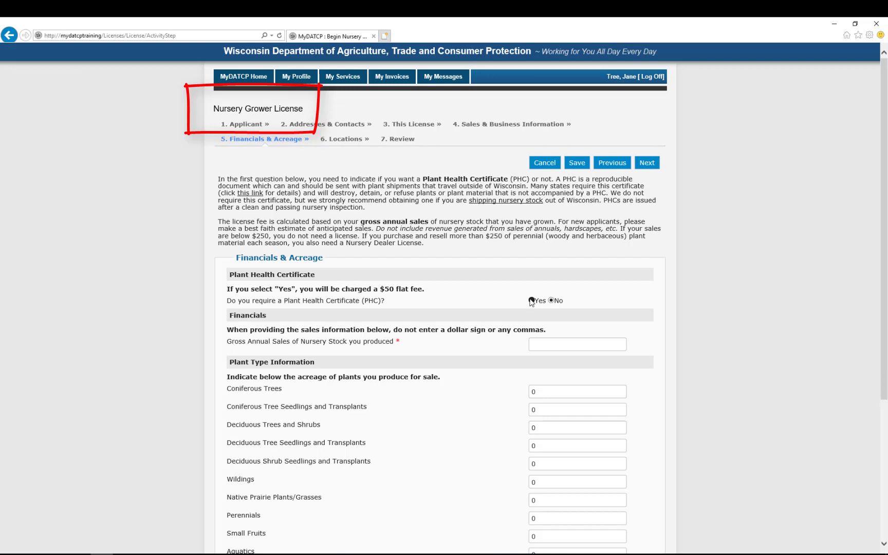
{"action": "left_click", "coordinate": [551, 345]}
{"action": "type", "text": "17500"}
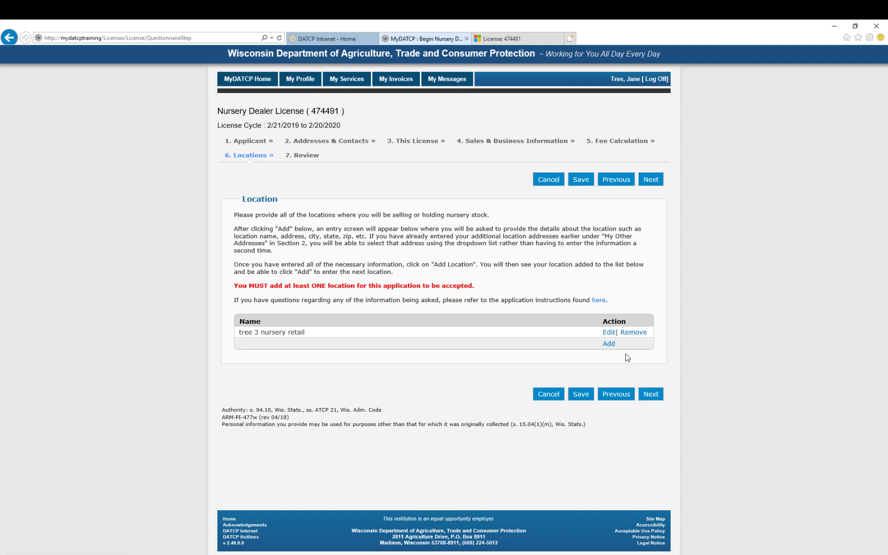
{"action": "left_click", "coordinate": [607, 345]}
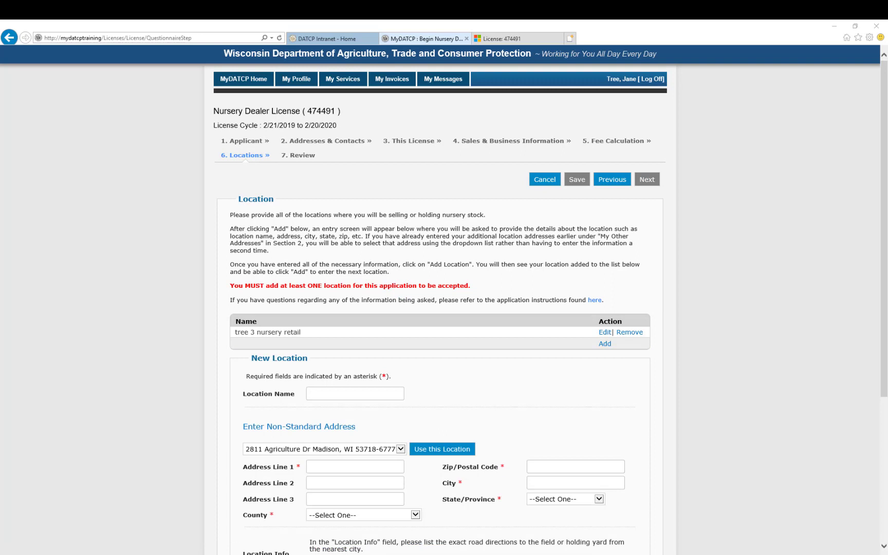
{"action": "left_click", "coordinate": [379, 395]}
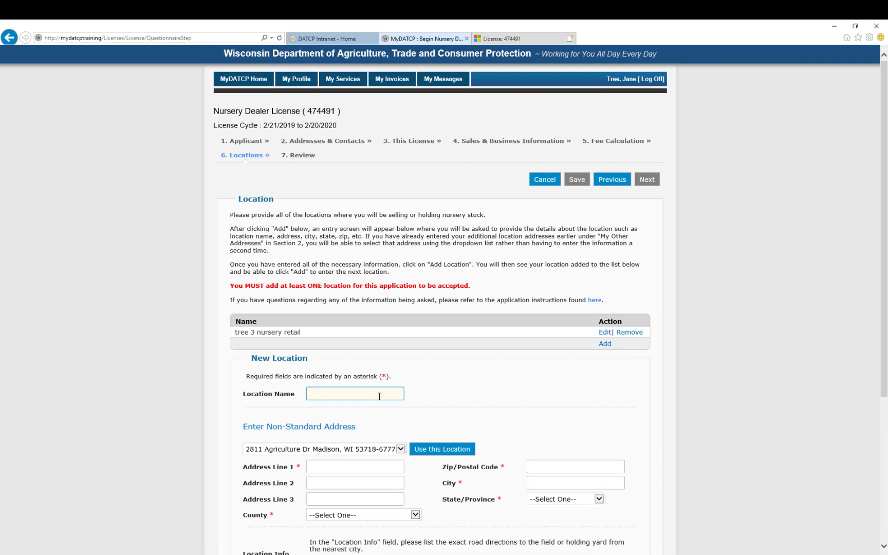
{"action": "type", "text": "tree 3 nursery #2"}
{"action": "left_click", "coordinate": [360, 467]}
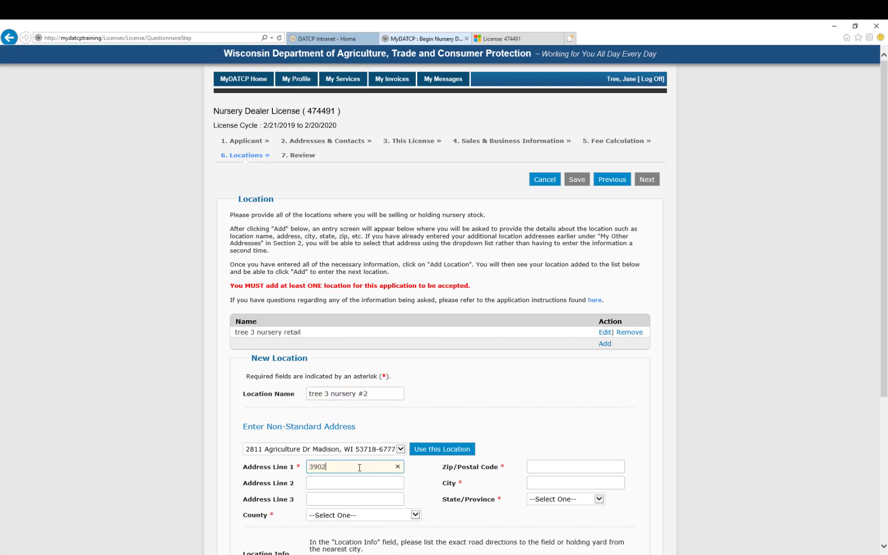
{"action": "key", "text": "Tab"}
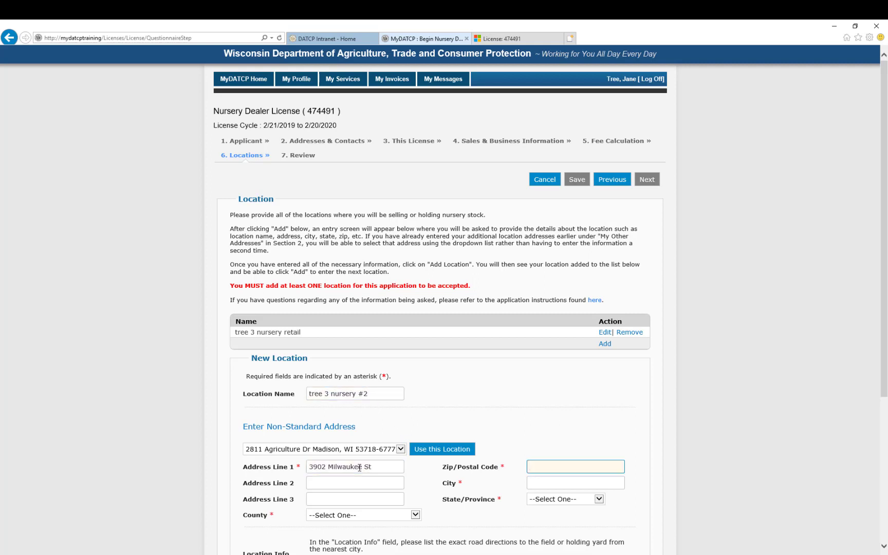
{"action": "type", "text": "53714-3008"}
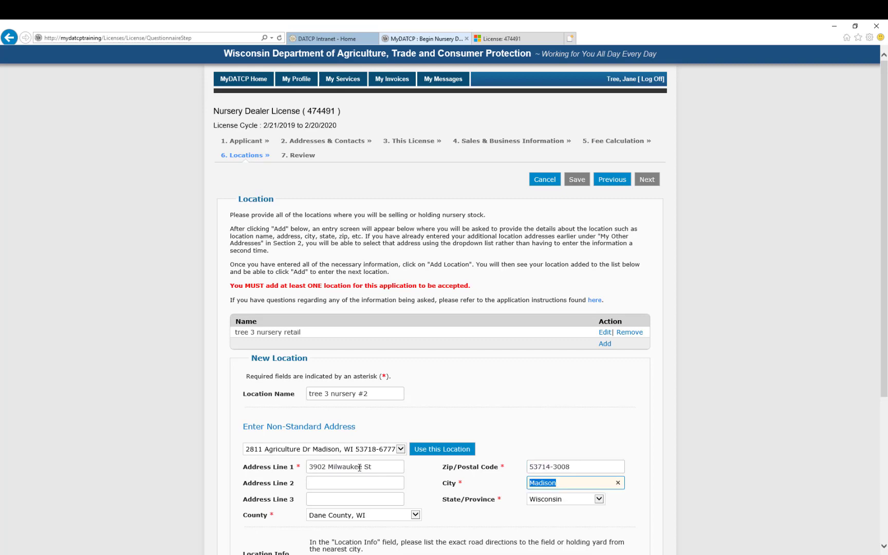
- Add info 'across from woodmans grocery store' and 1.0 acre, mark Nursery Stock Held, then save
{"action": "scroll", "coordinate": [450, 537], "scroll_direction": "down", "scroll_amount": 3}
{"action": "scroll", "coordinate": [450, 538], "scroll_direction": "down", "scroll_amount": 2}
{"action": "left_click", "coordinate": [376, 342]}
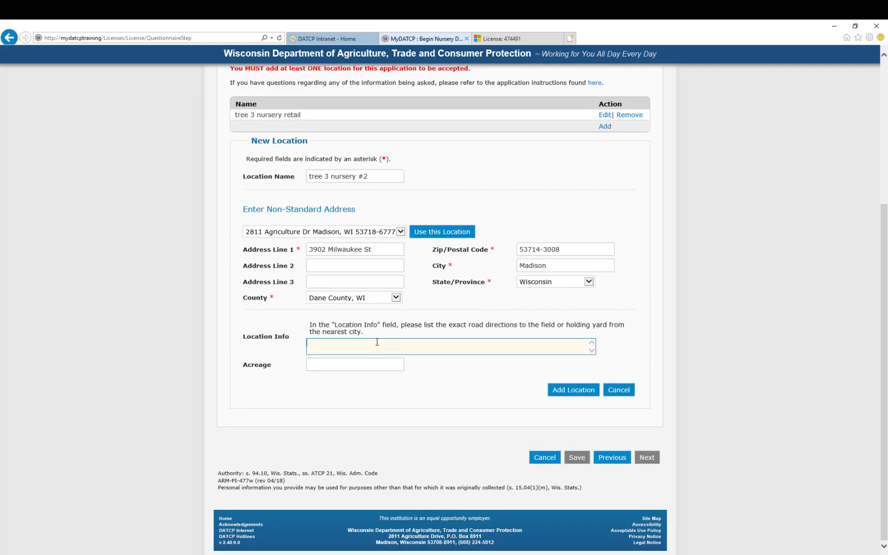
{"action": "type", "text": "across from woodmans grocery store"}
{"action": "key", "text": "Tab"}
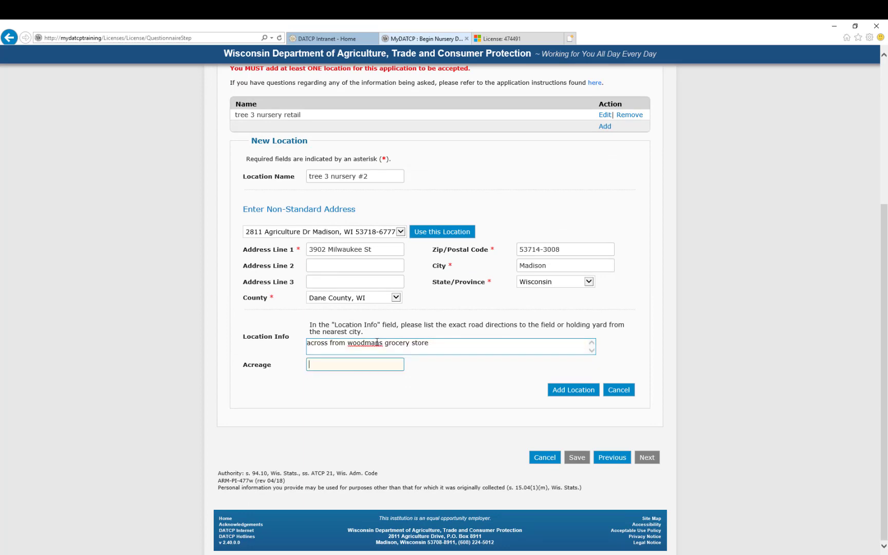
{"action": "type", "text": "1.0"}
{"action": "left_click", "coordinate": [573, 391]}
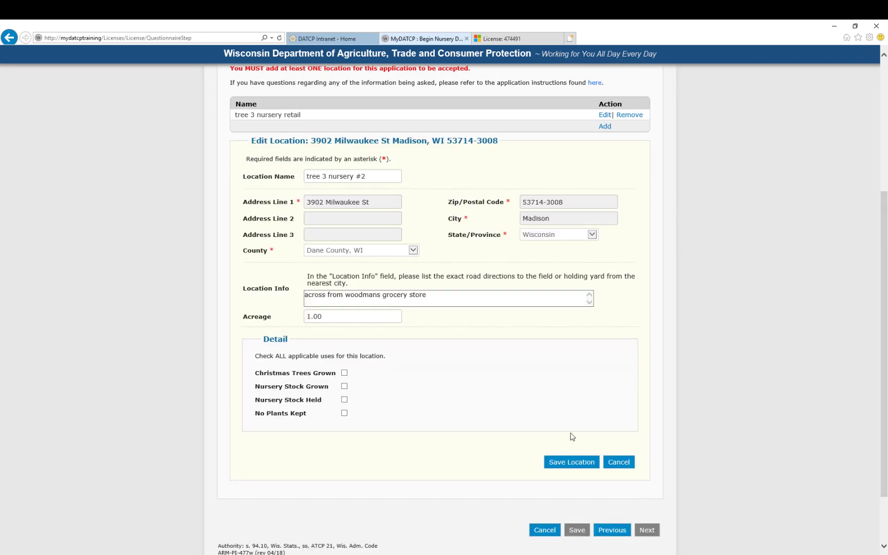
{"action": "left_click", "coordinate": [343, 399]}
{"action": "left_click", "coordinate": [567, 462]}
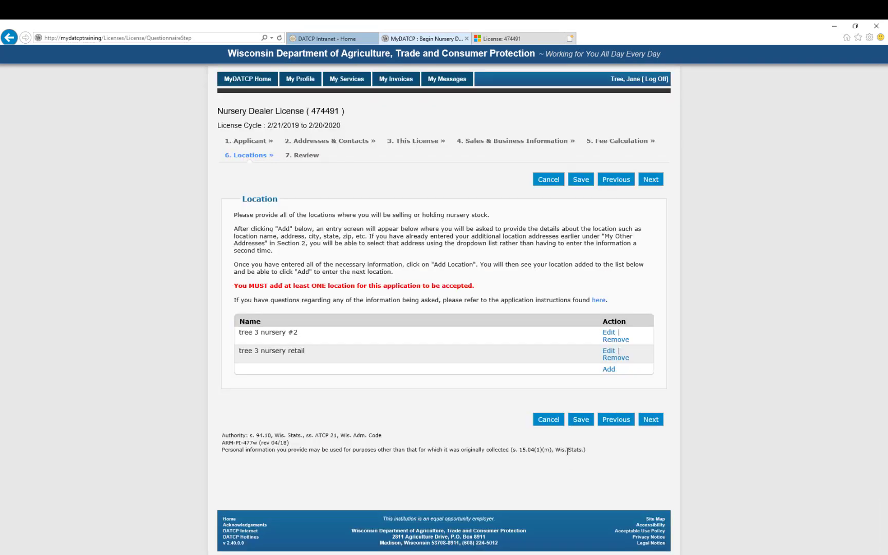
- Go to step 7 Review and scroll through the summary down to Sign Electronically
{"action": "left_click", "coordinate": [652, 420]}
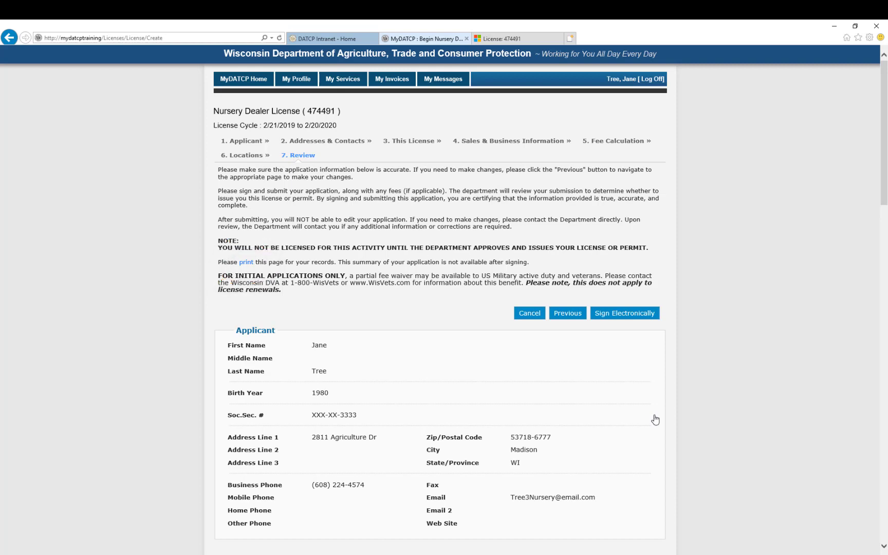
{"action": "scroll", "coordinate": [655, 420], "scroll_direction": "down", "scroll_amount": 10}
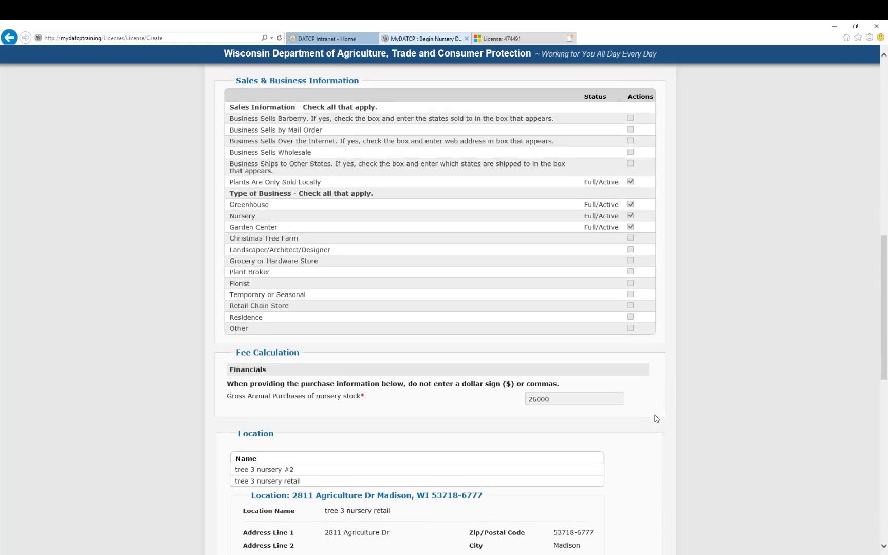
{"action": "scroll", "coordinate": [656, 418], "scroll_direction": "down", "scroll_amount": 9}
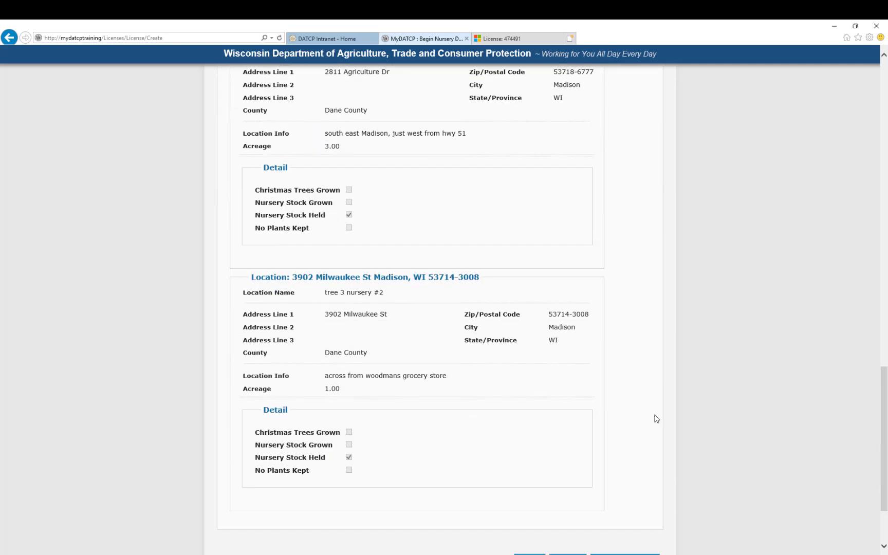
{"action": "scroll", "coordinate": [656, 418], "scroll_direction": "down", "scroll_amount": 2}
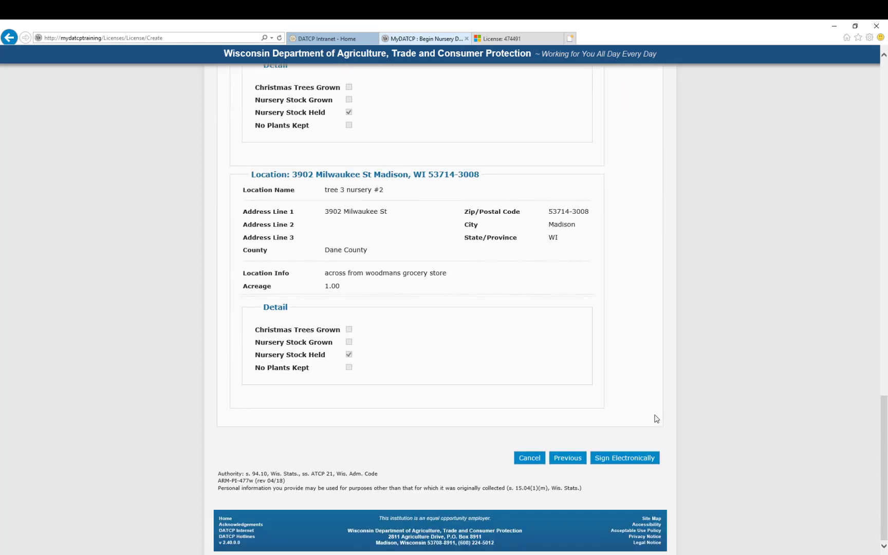
- E-sign with the signer's name, contact e-mail and phone number, then submit the application
{"action": "left_click", "coordinate": [637, 457]}
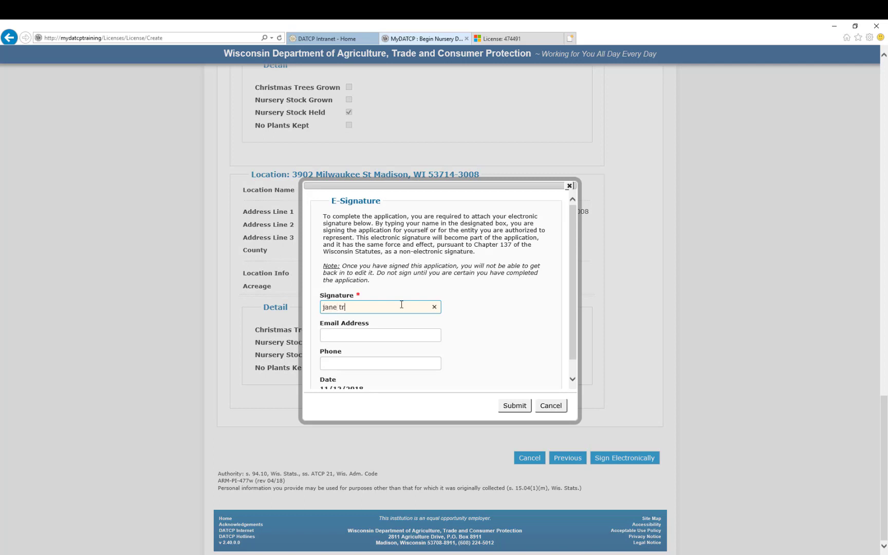
{"action": "key", "text": "Tab"}
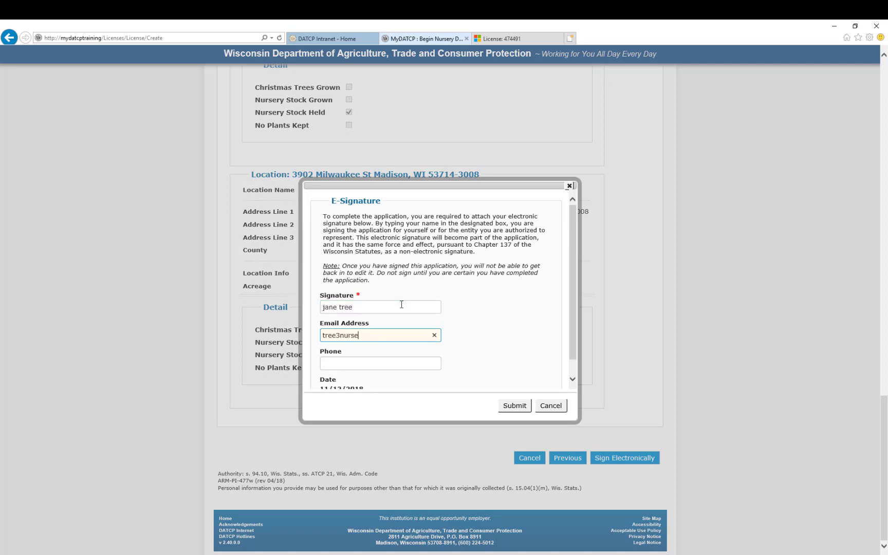
{"action": "key", "text": "Tab"}
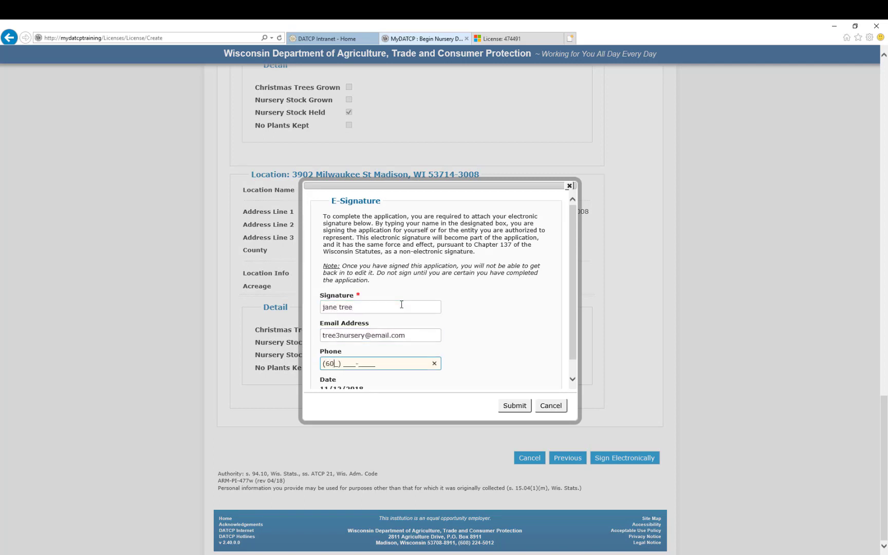
{"action": "left_click", "coordinate": [515, 405]}
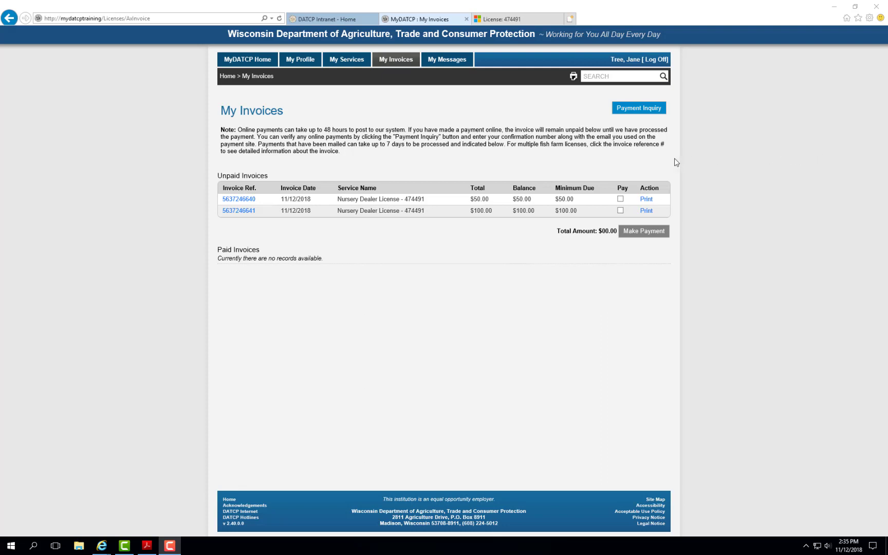
- Mark the $50.00 and $100.00 invoices for payment ($150.00 total) and open the $100.00 invoice
{"action": "left_click", "coordinate": [621, 201]}
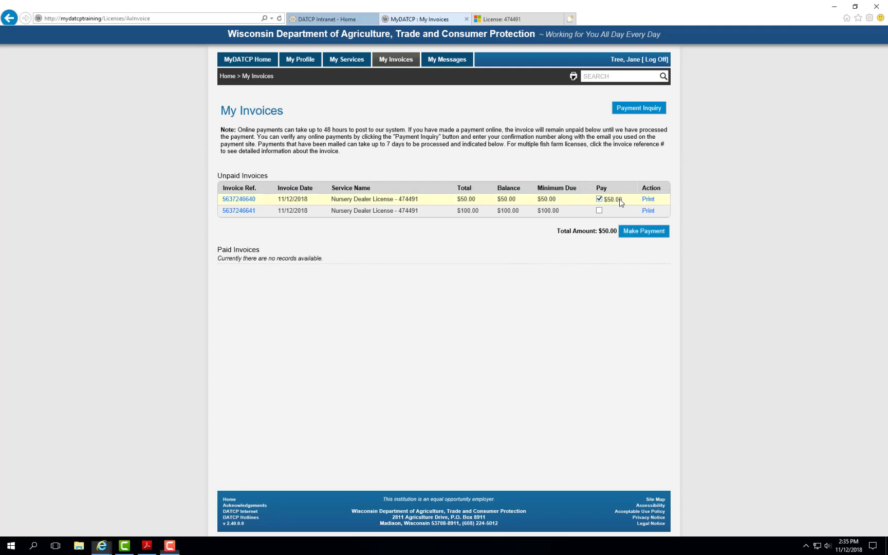
{"action": "left_click", "coordinate": [597, 211]}
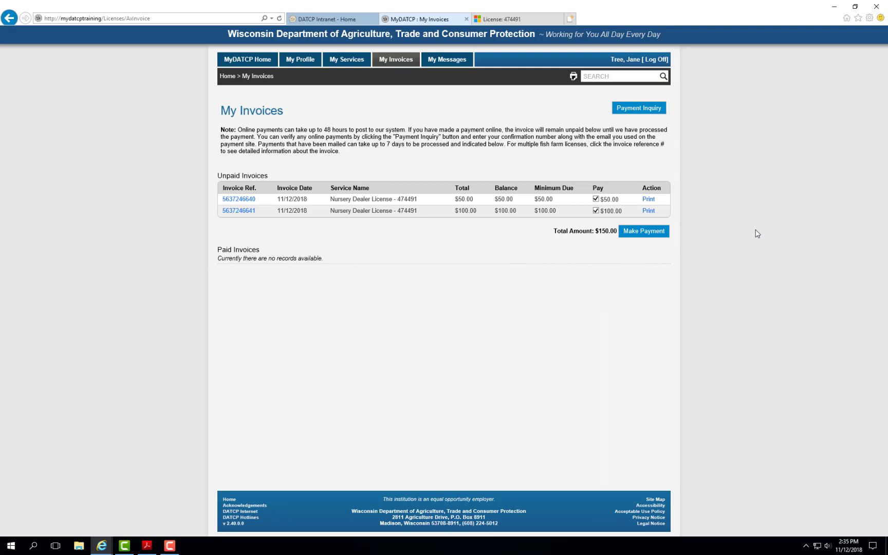
{"action": "left_click", "coordinate": [232, 212]}
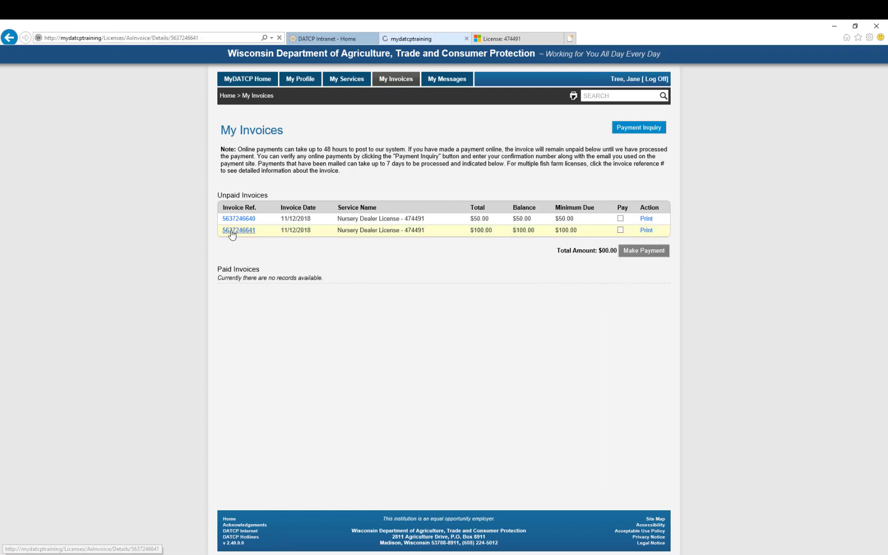